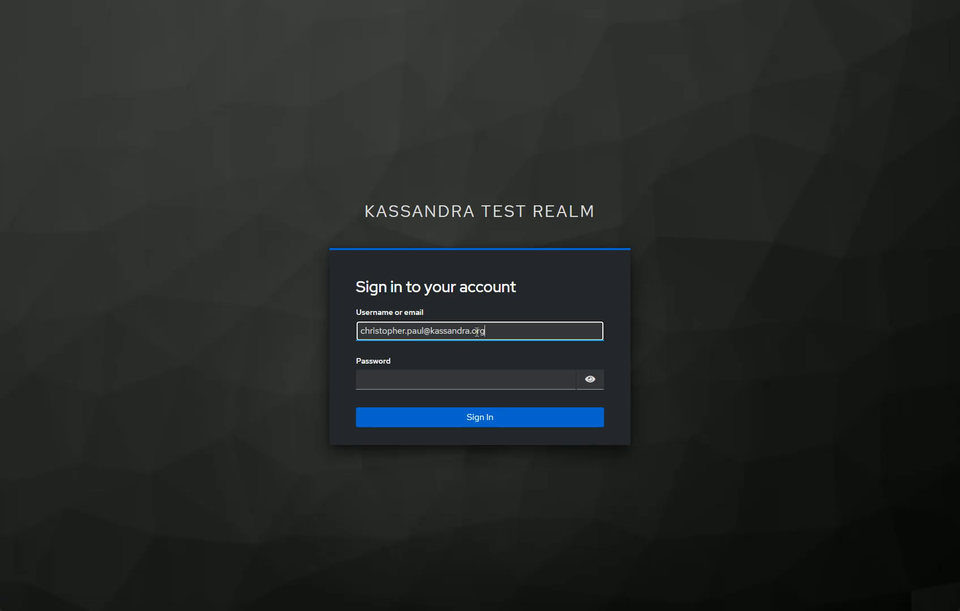
# - Enter the account password and sign in to the Kassandra test realm
pyautogui.click(463, 380)
pyautogui.write('********')
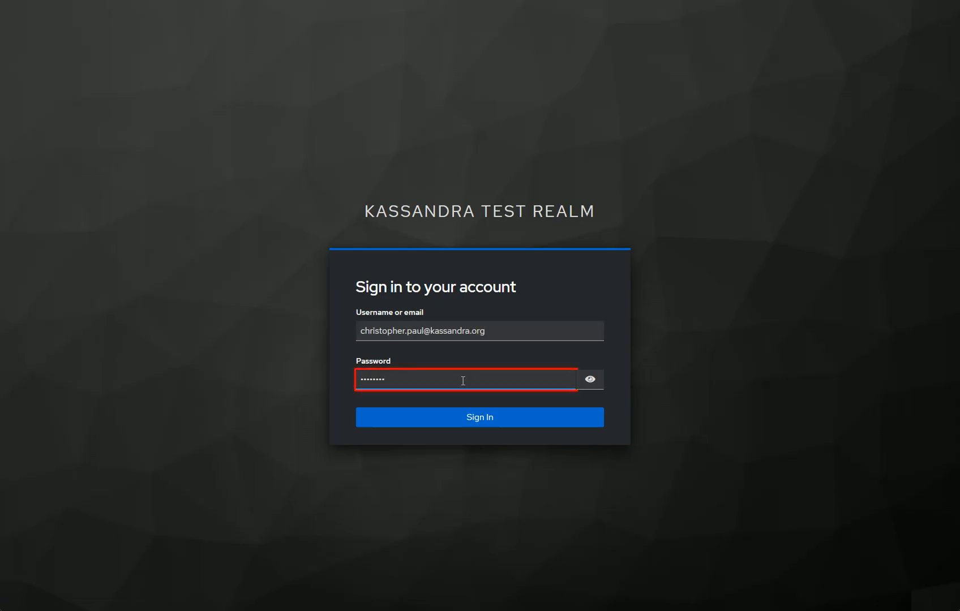
pyautogui.click(476, 417)
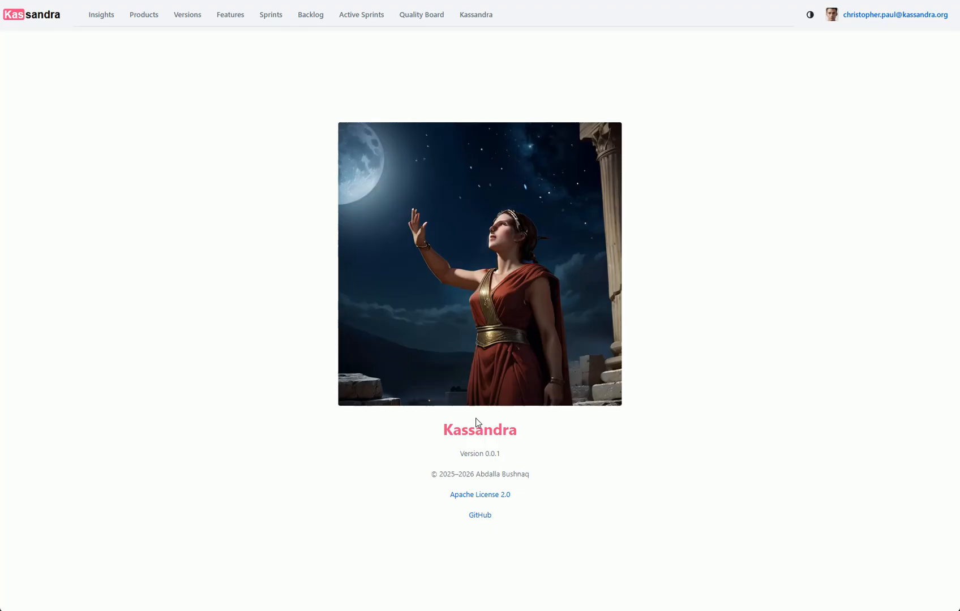
# - Start a new product in the product list and name it Jupiter
pyautogui.click(139, 14)
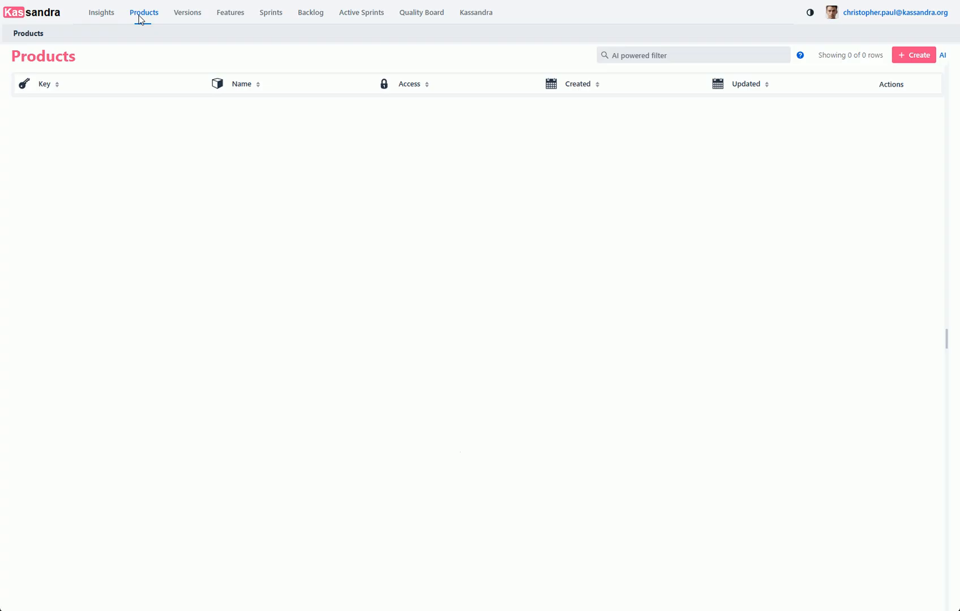
pyautogui.click(910, 57)
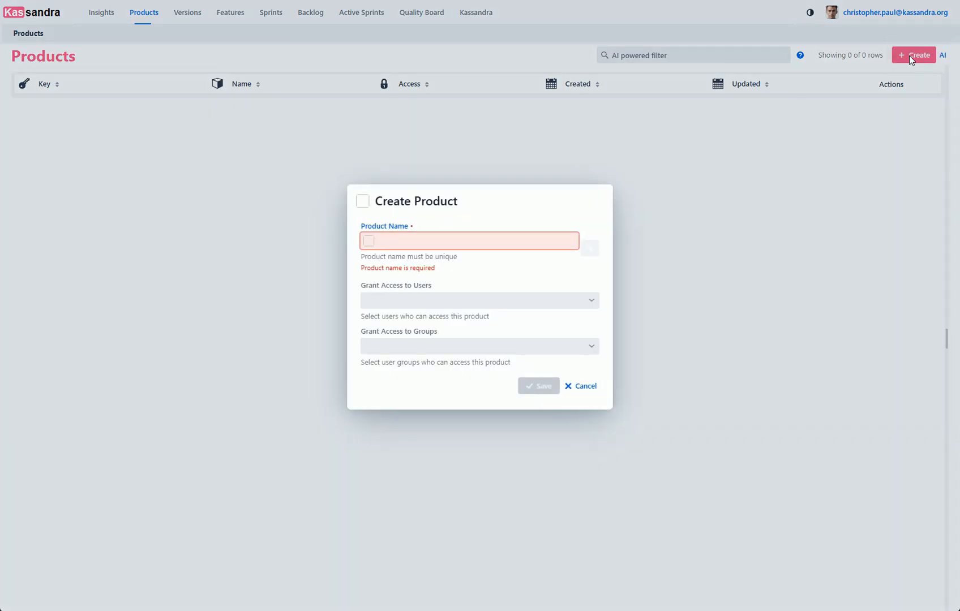
pyautogui.click(470, 242)
pyautogui.write('Jupi')
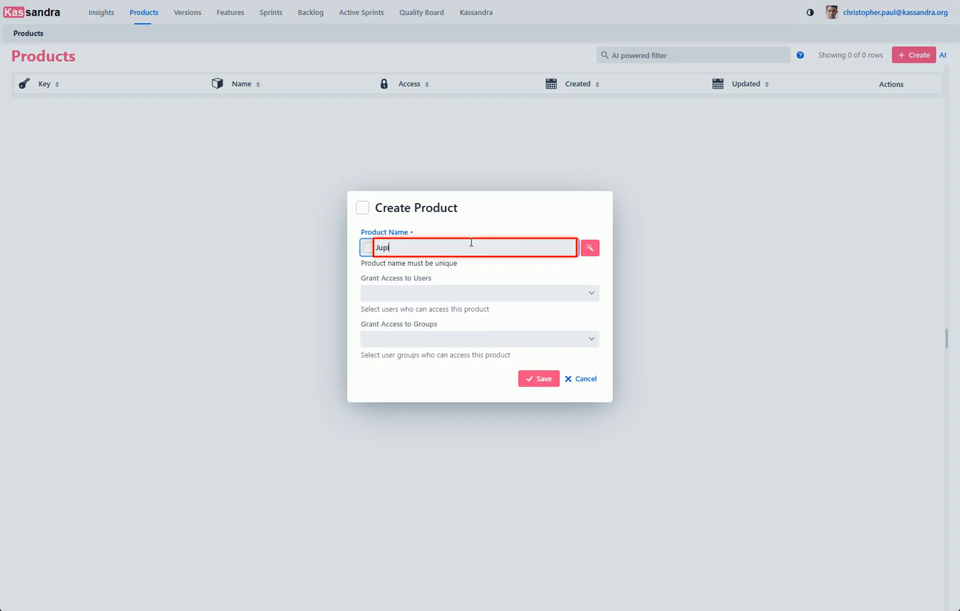
pyautogui.write('ter')
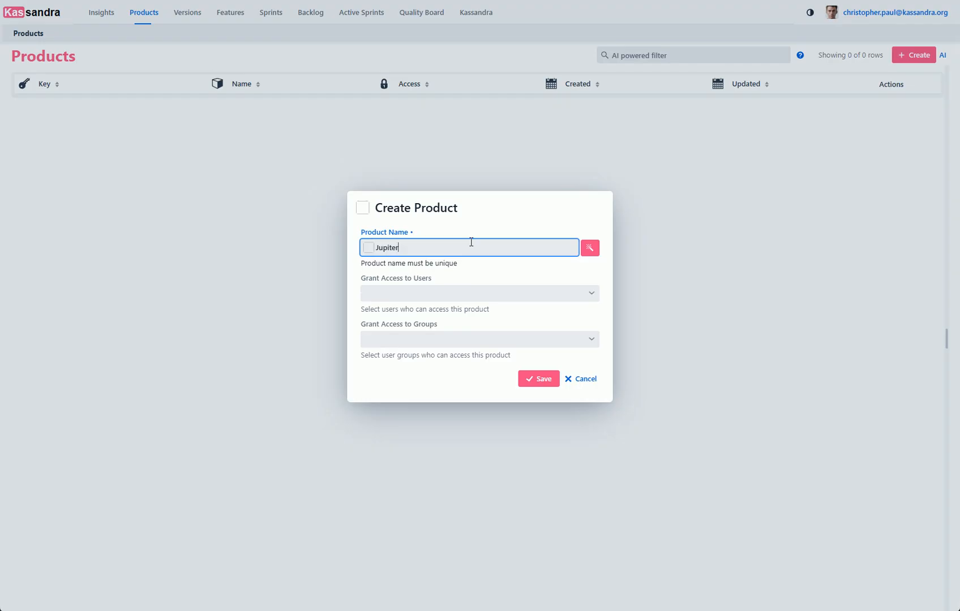
# - Generate light and dark AI images for the Jupiter product from the default prompts and accept them
pyautogui.click(588, 248)
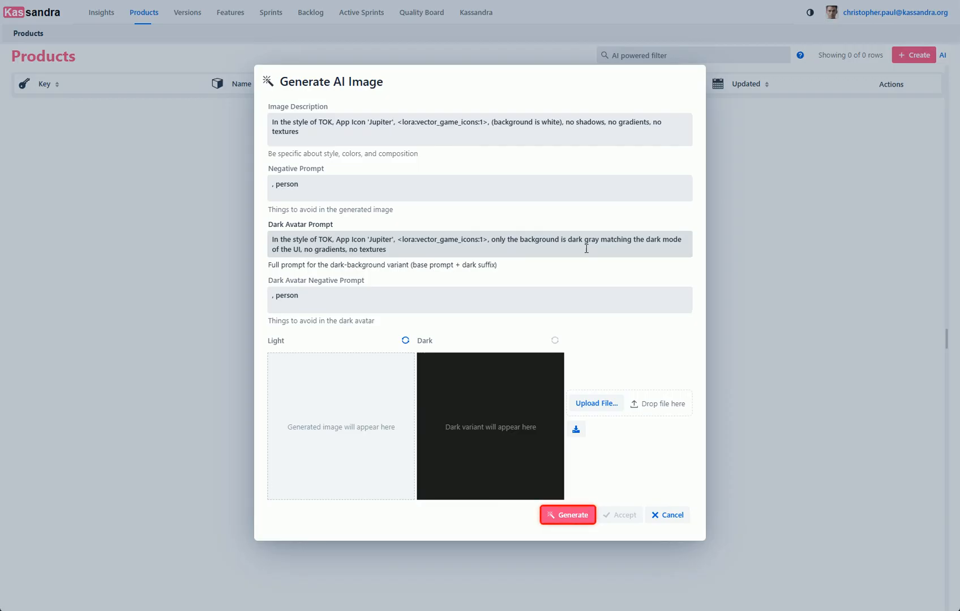
pyautogui.click(563, 516)
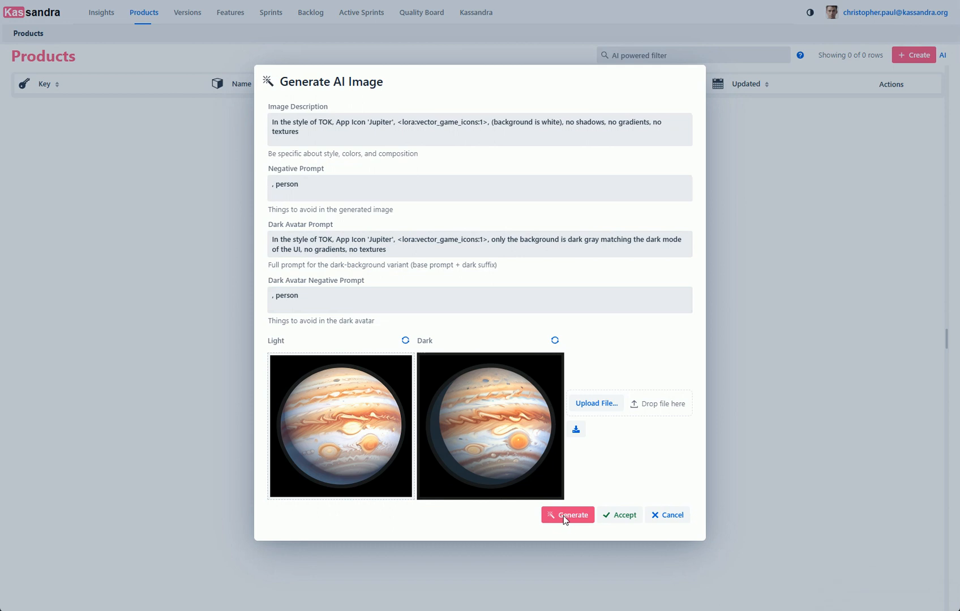
pyautogui.press('Tab')
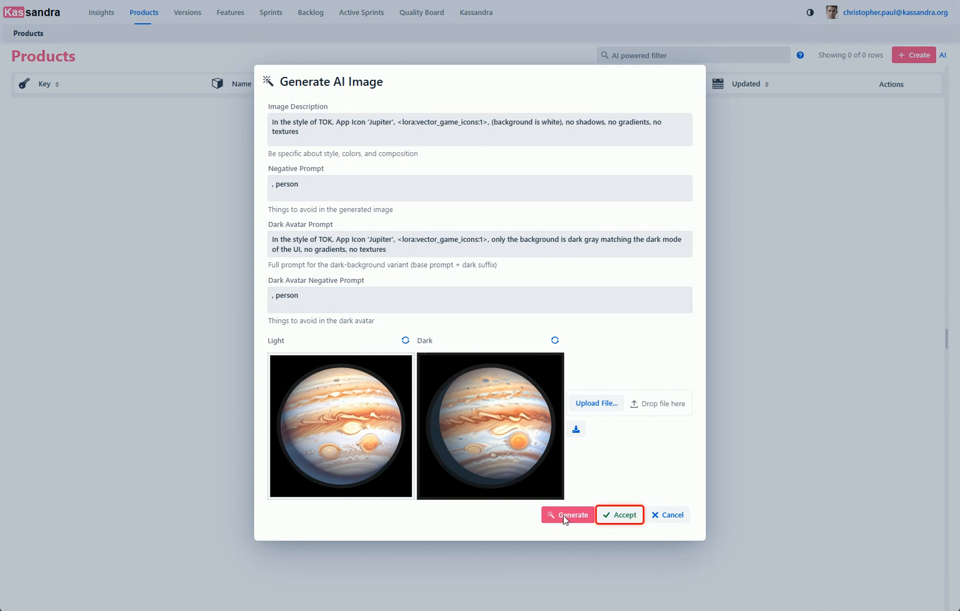
pyautogui.click(615, 516)
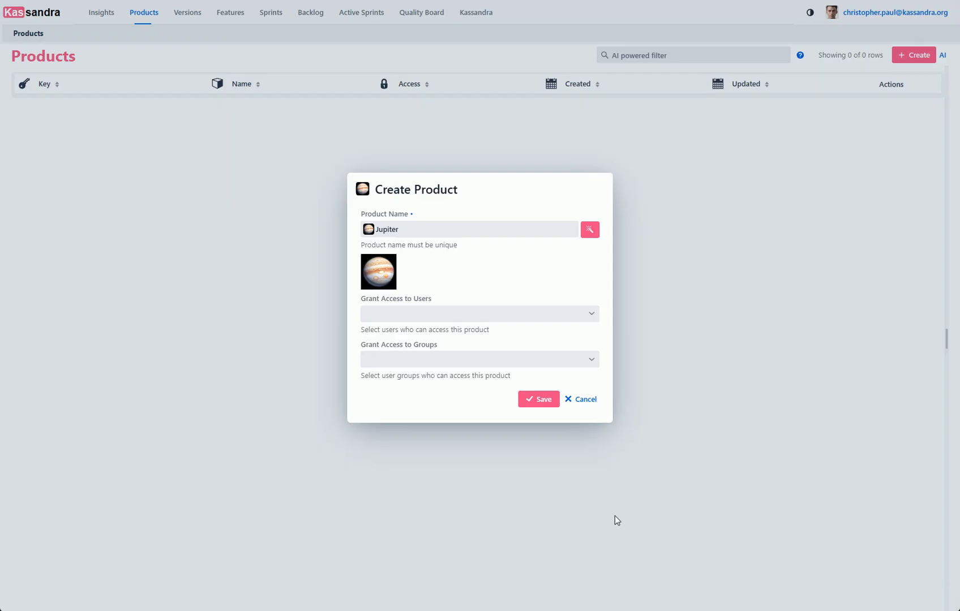
# - Grant the Team group access to the Jupiter product and save the product
pyautogui.click(591, 359)
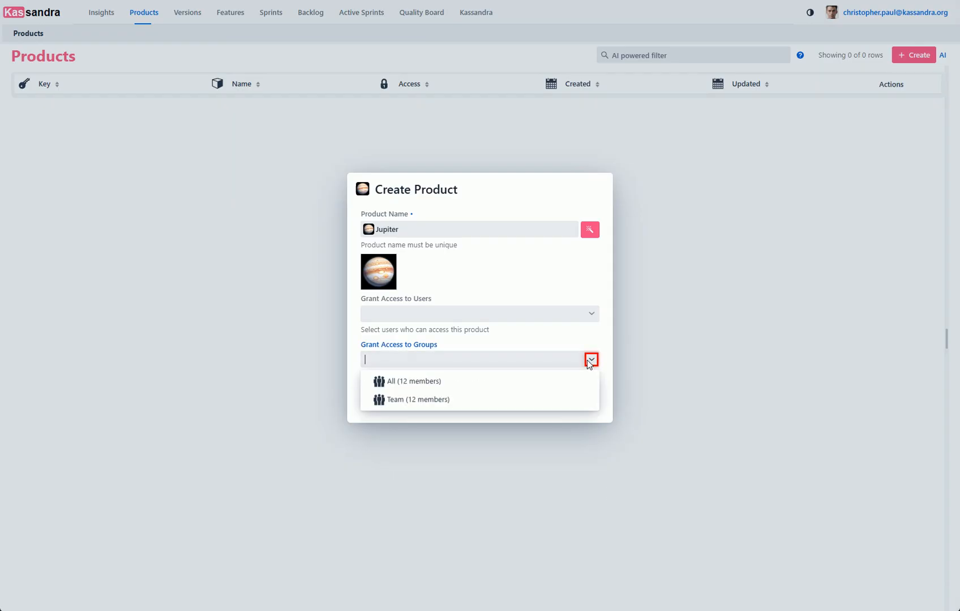
pyautogui.click(478, 404)
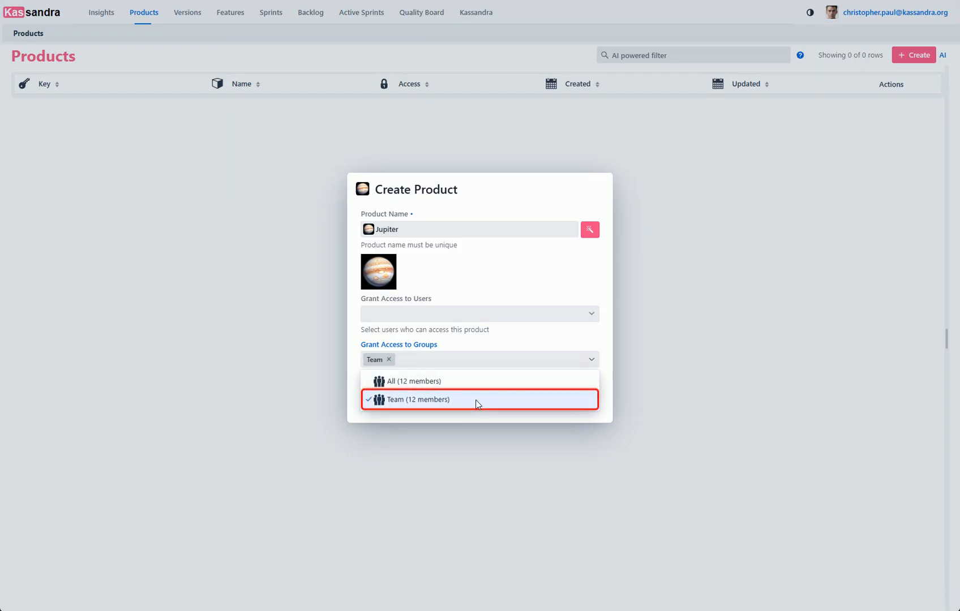
pyautogui.click(589, 362)
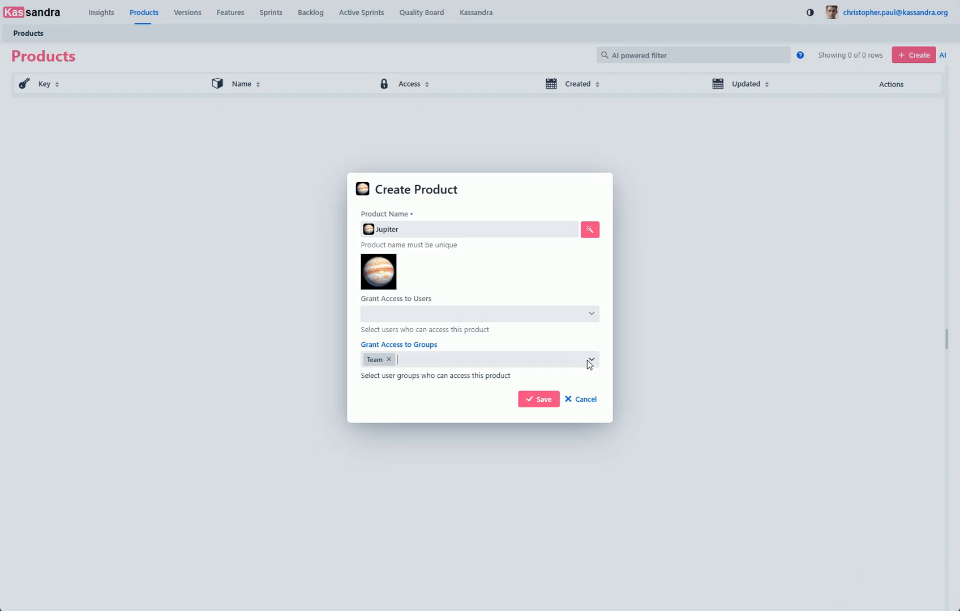
pyautogui.click(534, 399)
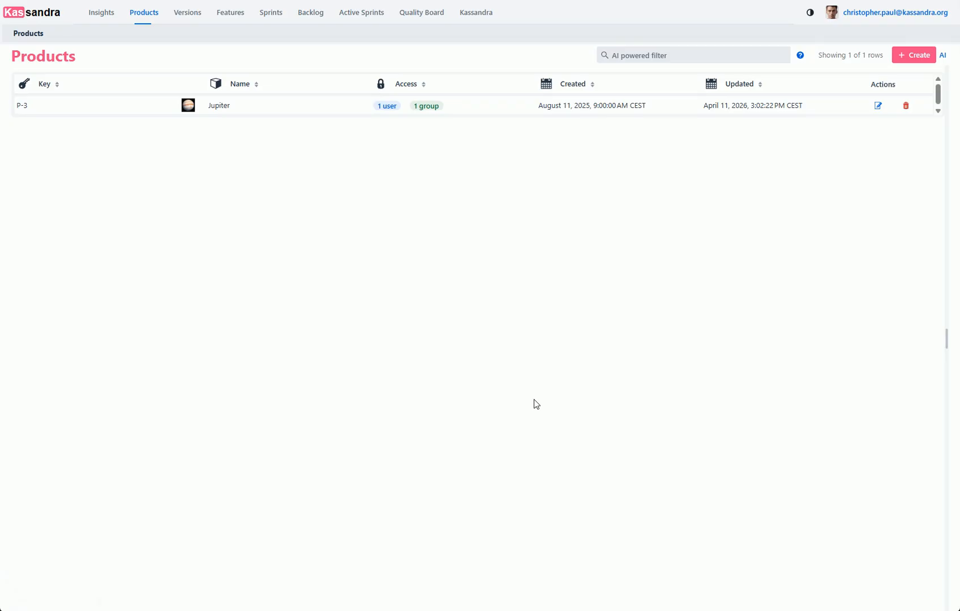
# - Open the Jupiter product's versions and create version 1.0.0
pyautogui.click(284, 108)
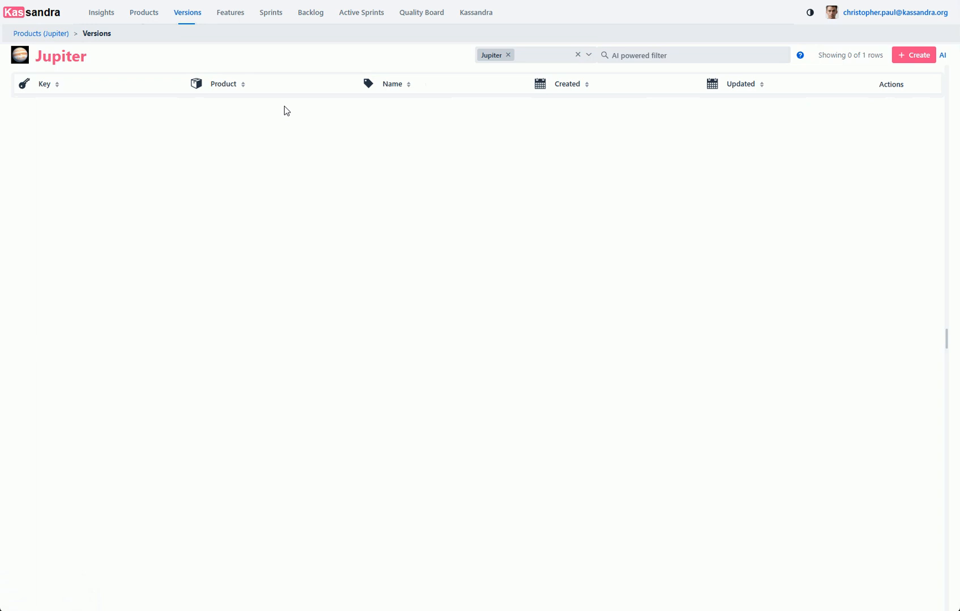
pyautogui.click(911, 56)
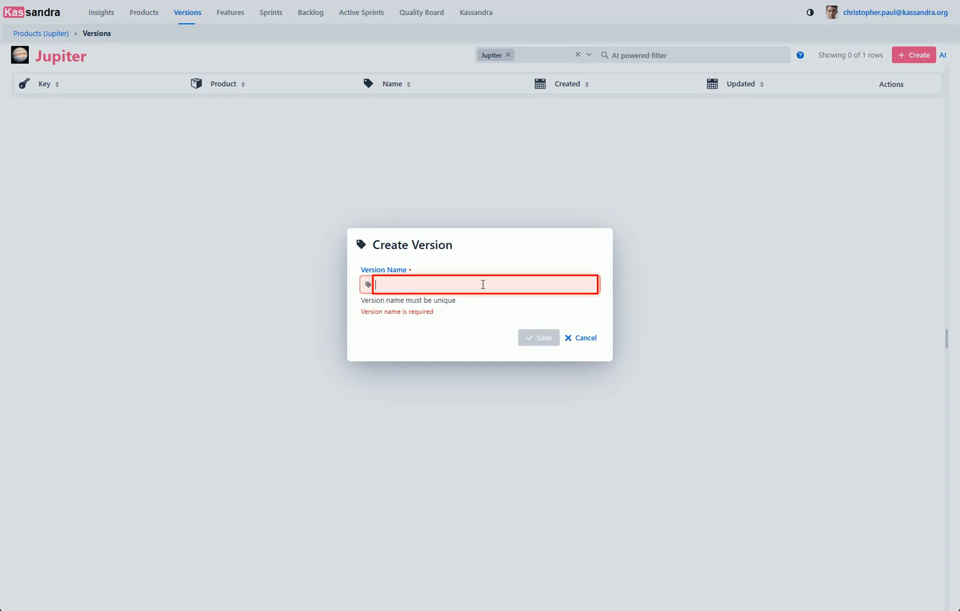
pyautogui.write('1.0.0')
pyautogui.click(533, 331)
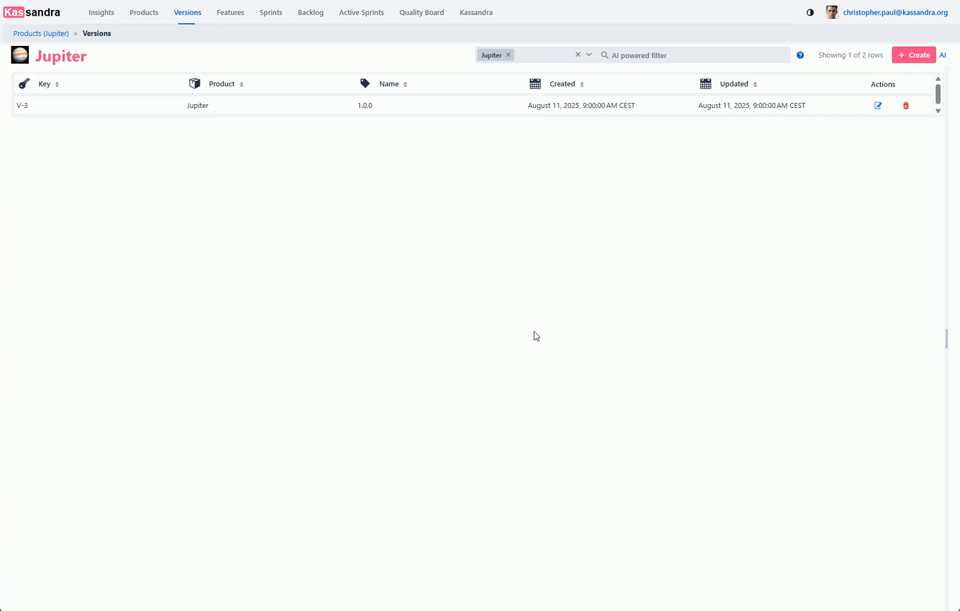
# - Start a feature named Config server under version 1.0.0 and generate its light and dark AI images from the default prompts
pyautogui.click(438, 107)
pyautogui.click(436, 105)
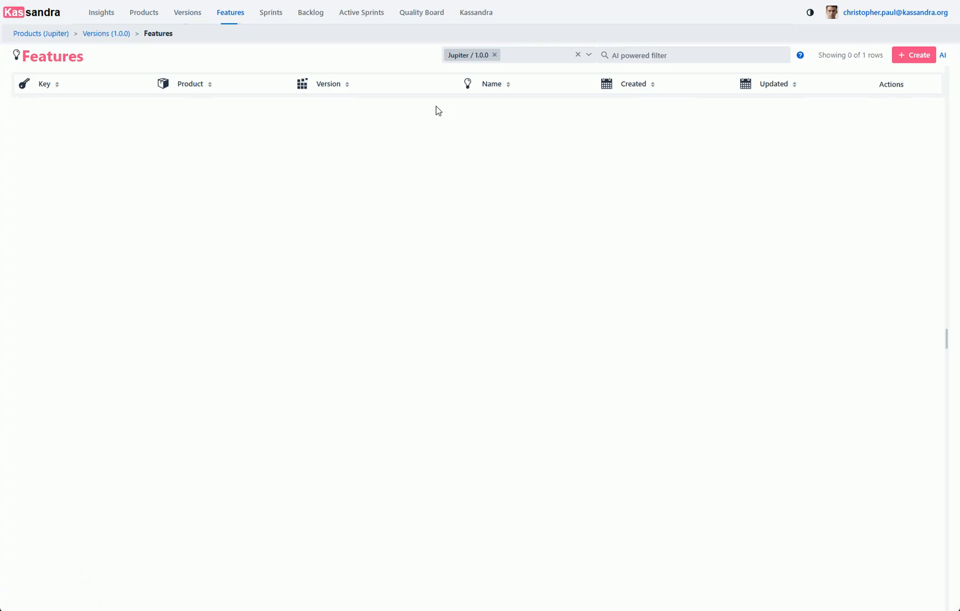
pyautogui.click(909, 56)
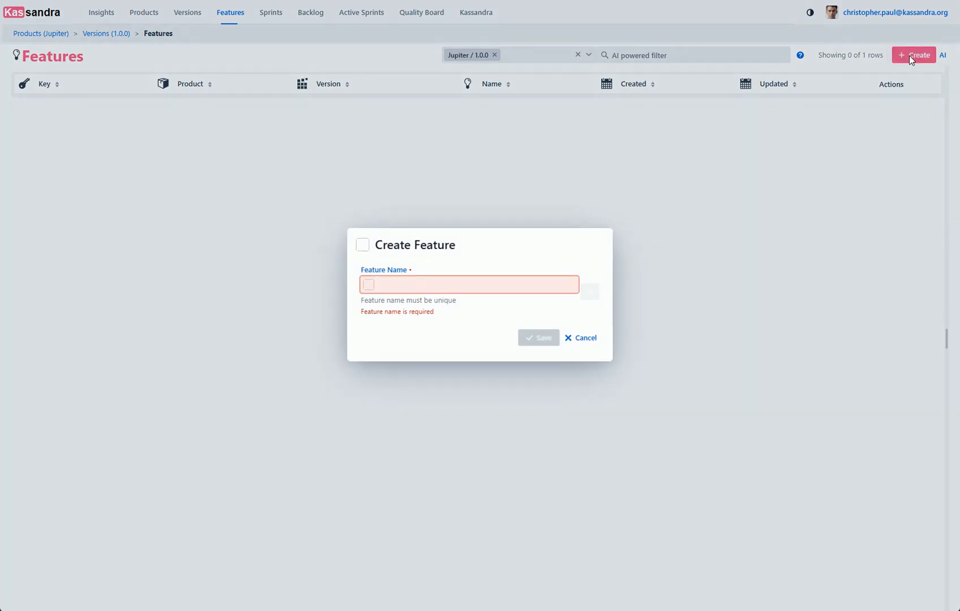
pyautogui.write('Cont')
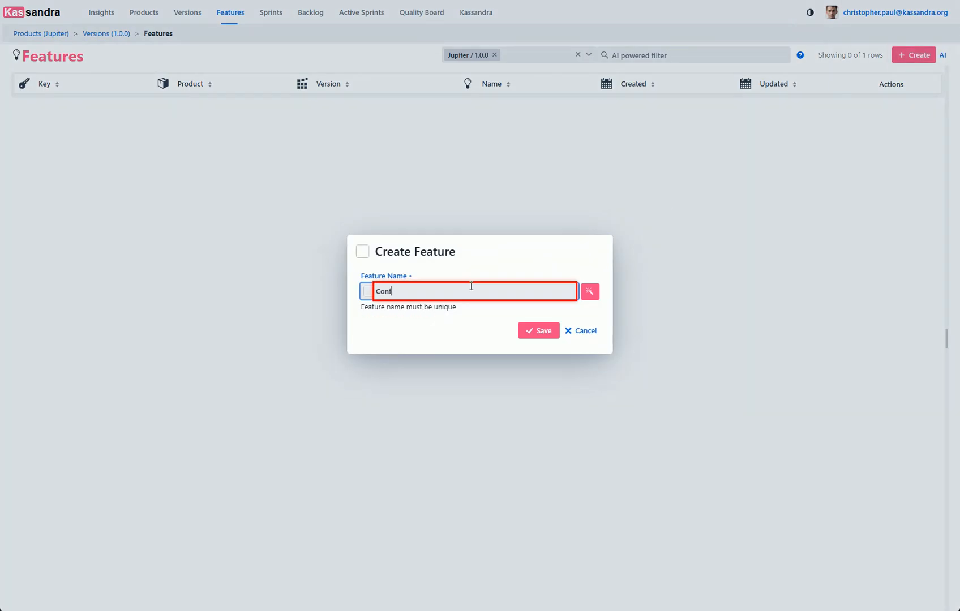
pyautogui.write('ig server')
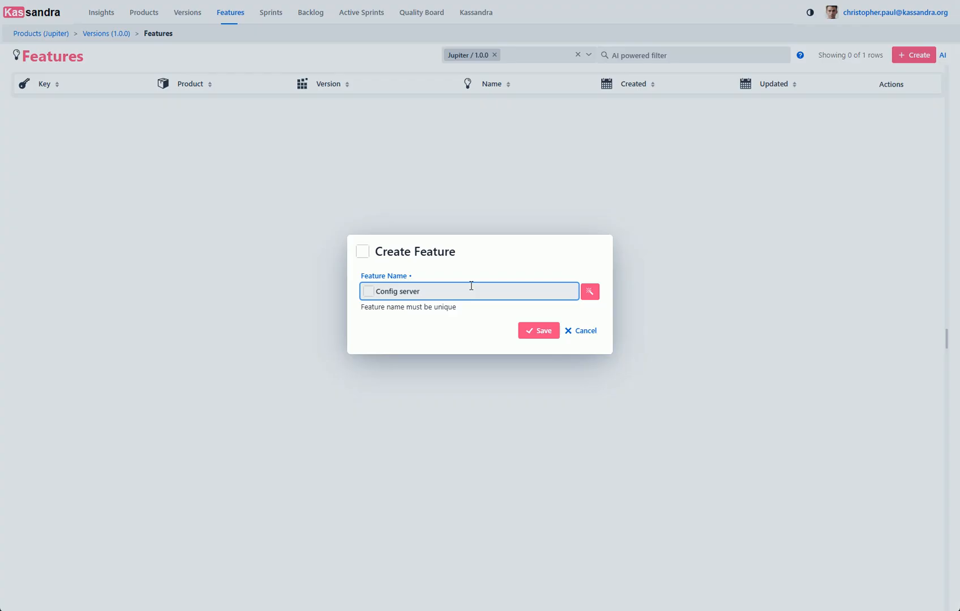
pyautogui.click(585, 291)
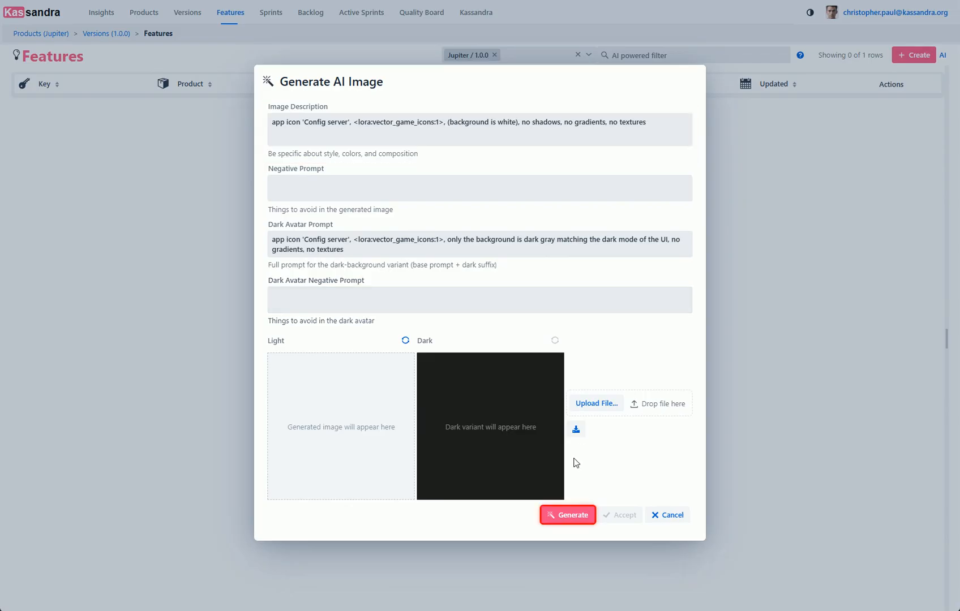
pyautogui.click(563, 517)
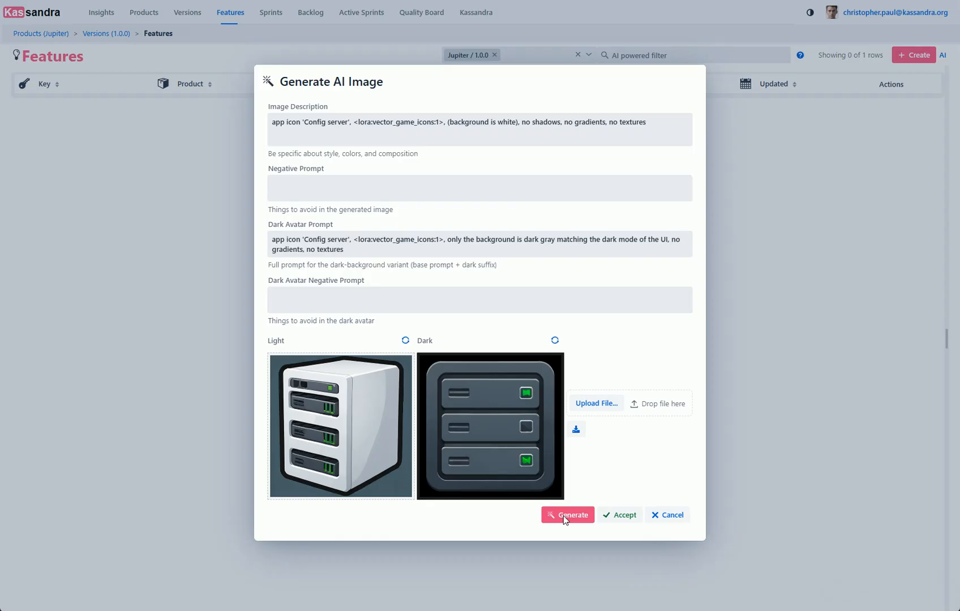
# - Regenerate the light image from "Golden Icon representing the feature 'Config server' including several cogs of a complex machine, 3D design, white background" and save the feature
pyautogui.click(476, 129)
pyautogui.hotkey('ctrl', 'a')
pyautogui.write('Go')
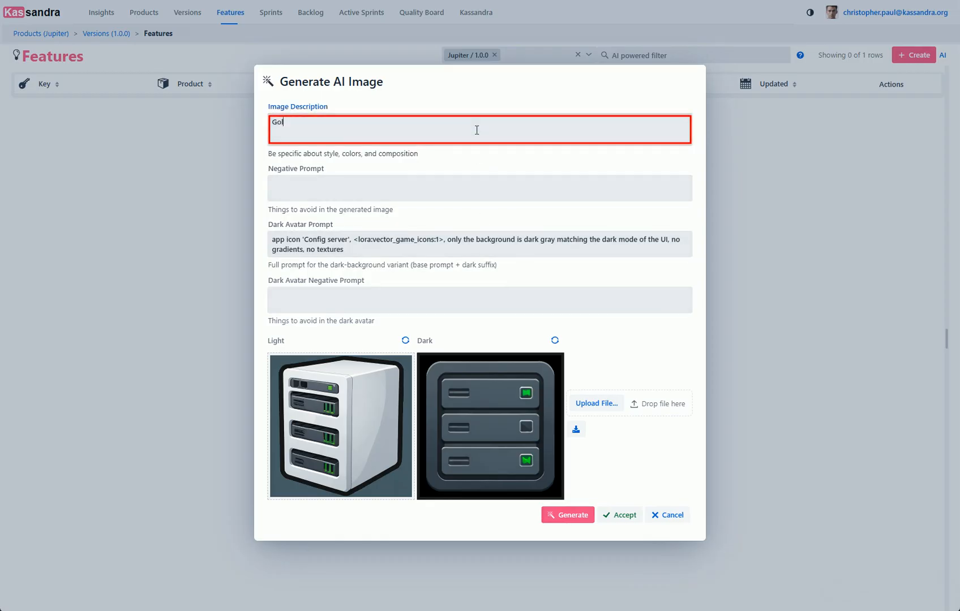
pyautogui.write('lden Icon representing t')
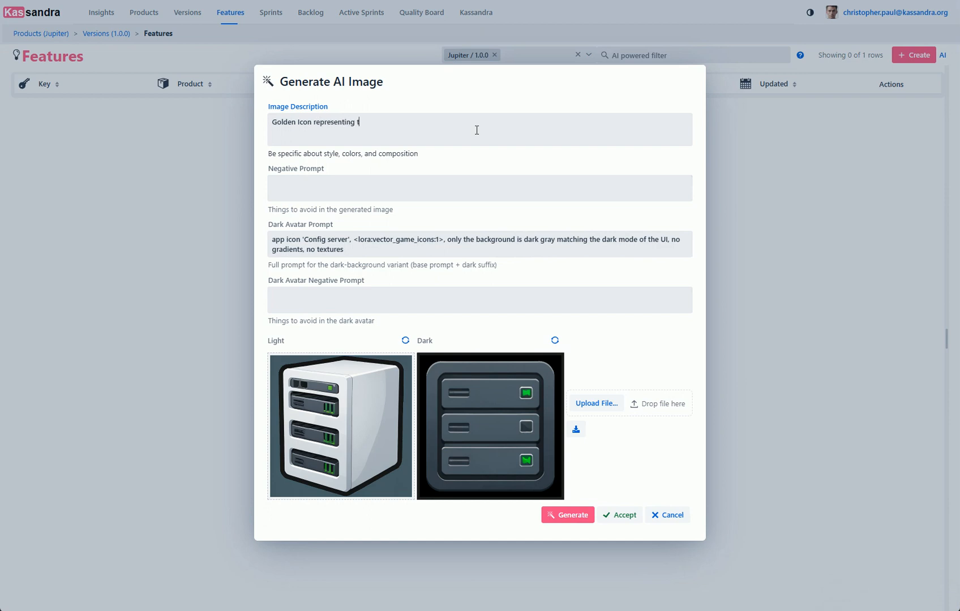
pyautogui.write("he feature 'Config server' including several ")
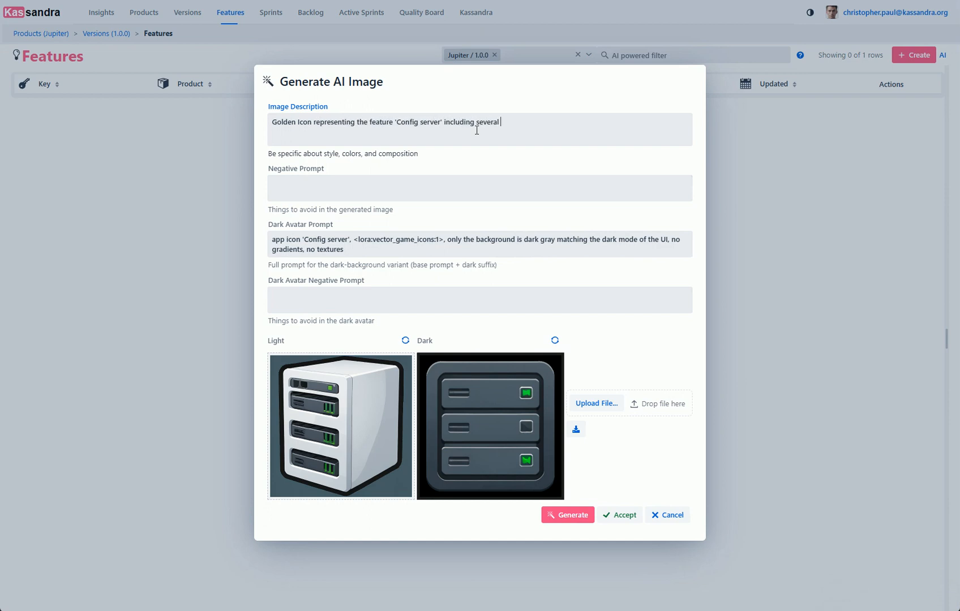
pyautogui.write('cogs of a complex machine, 3D design, white backgro')
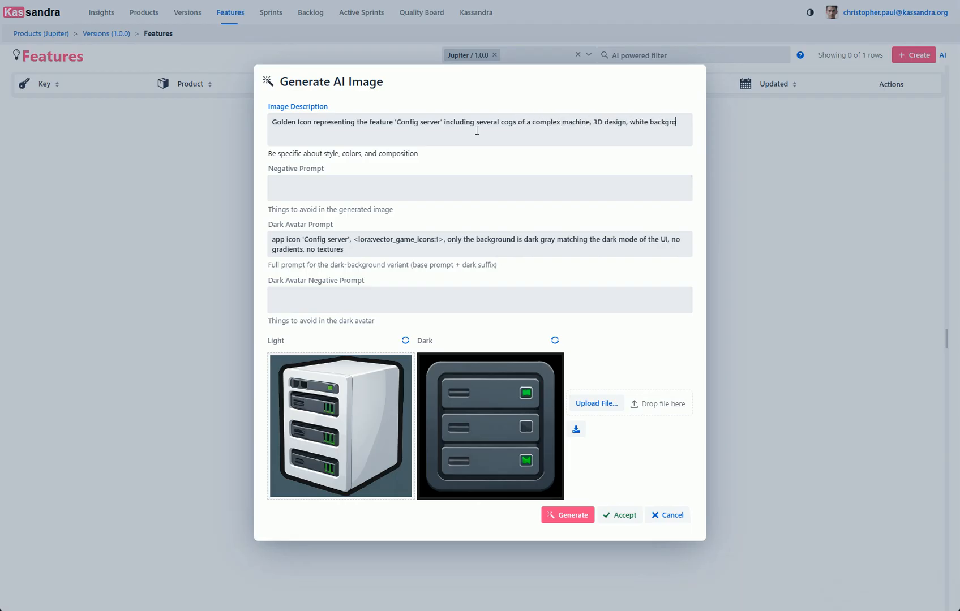
pyautogui.write('und')
pyautogui.click(403, 342)
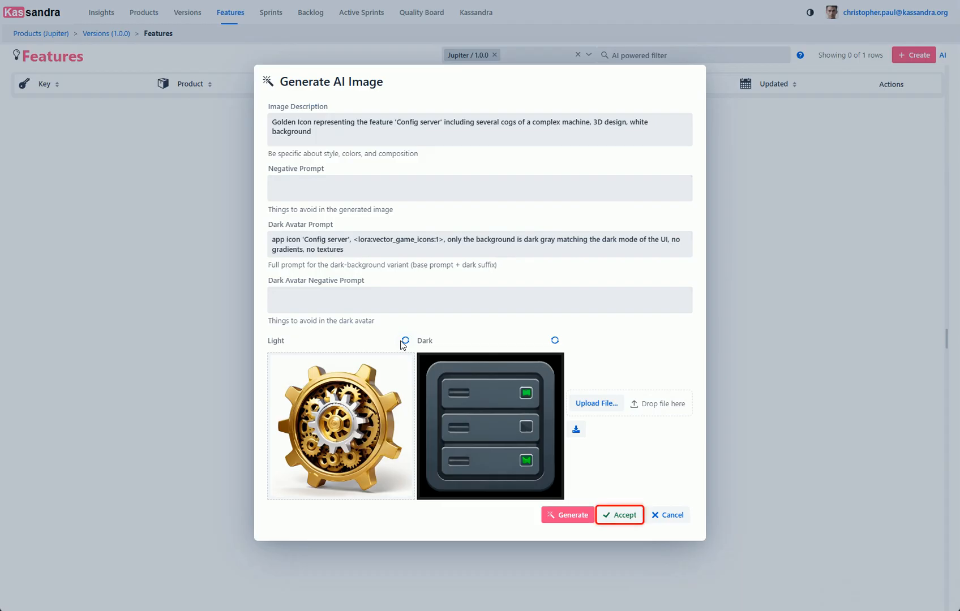
pyautogui.click(616, 516)
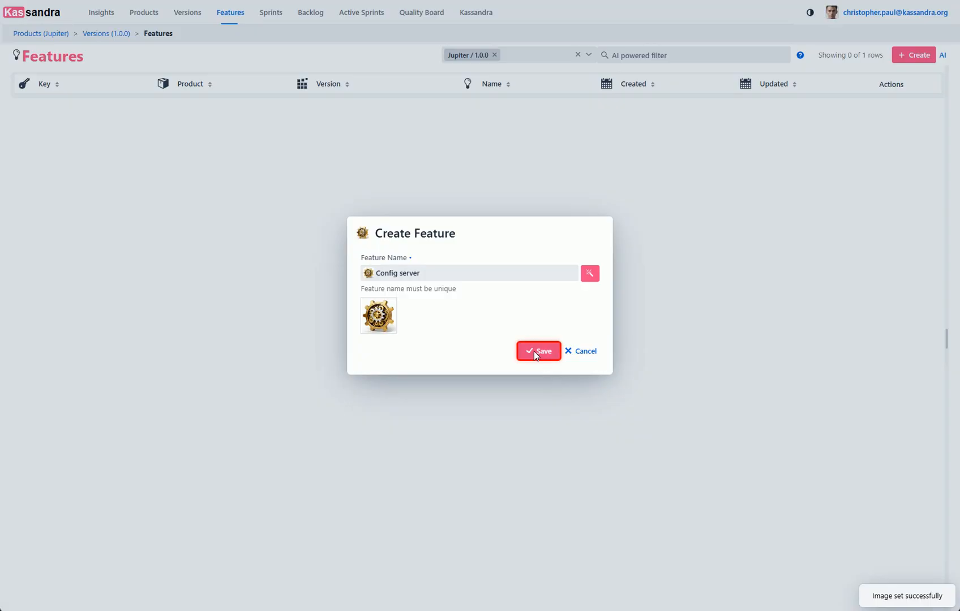
pyautogui.click(534, 352)
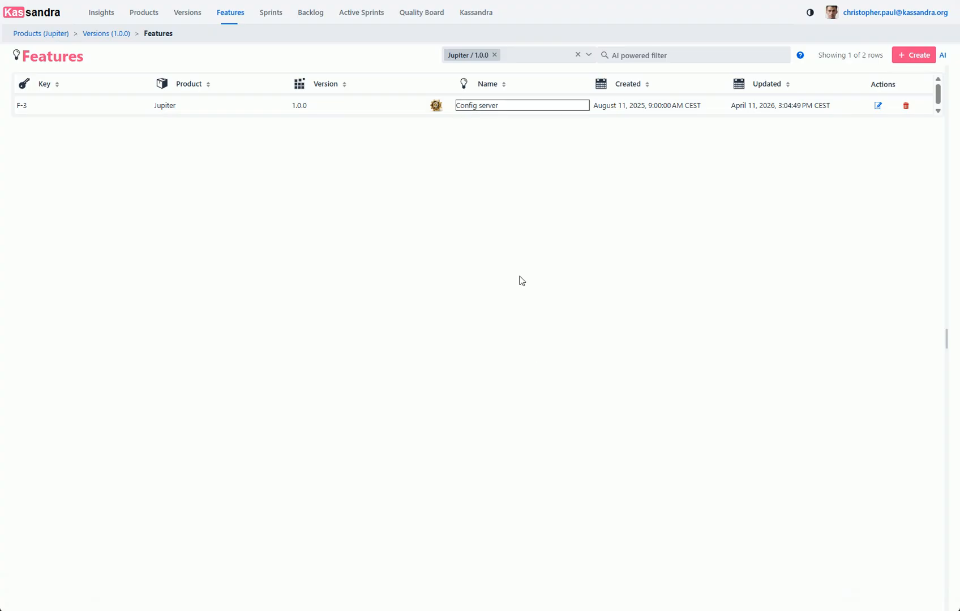
# - Open the Config server feature's sprints and start a new sprint named Minimum Viable Product
pyautogui.click(519, 111)
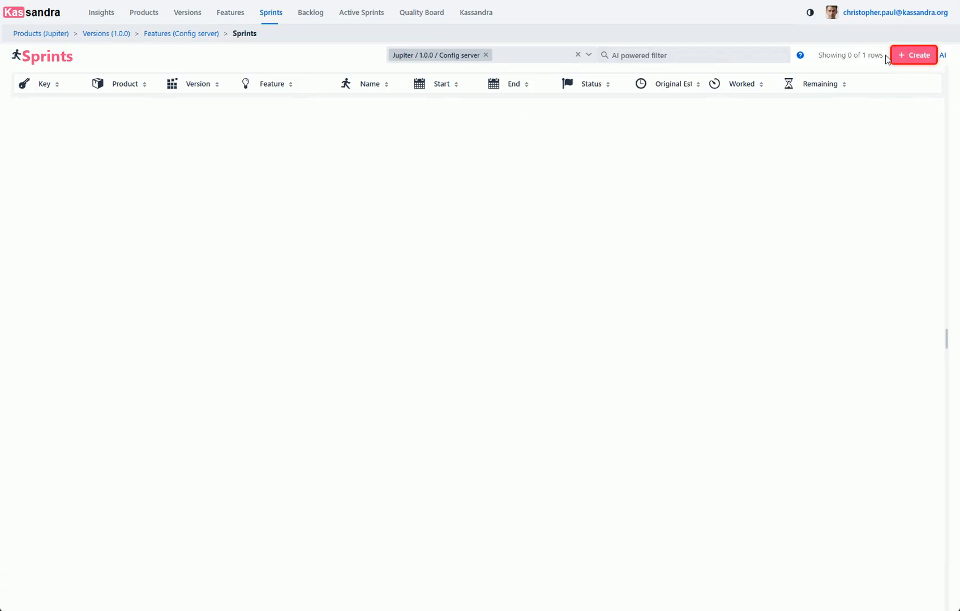
pyautogui.click(908, 55)
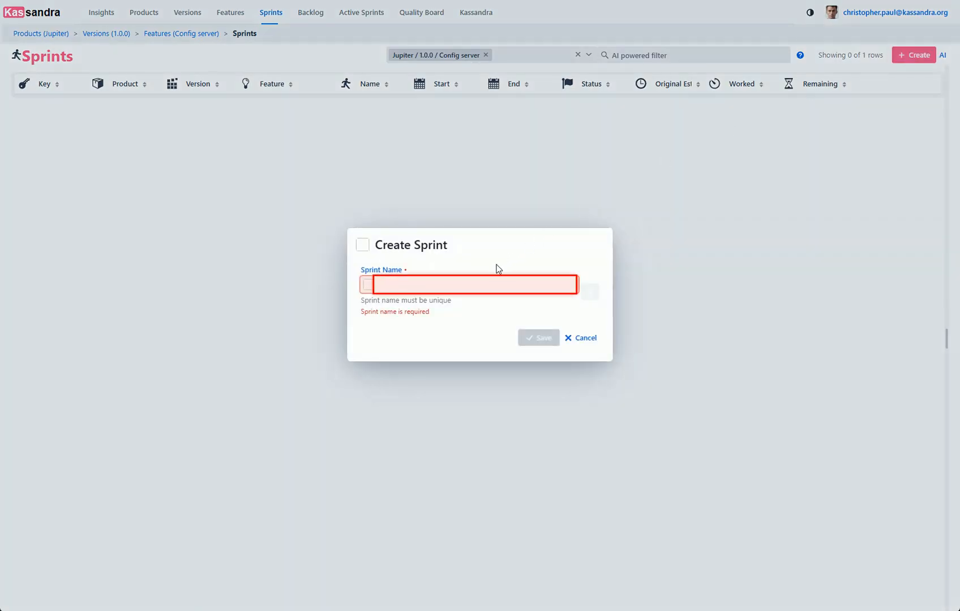
pyautogui.write('Minimum Viable Product')
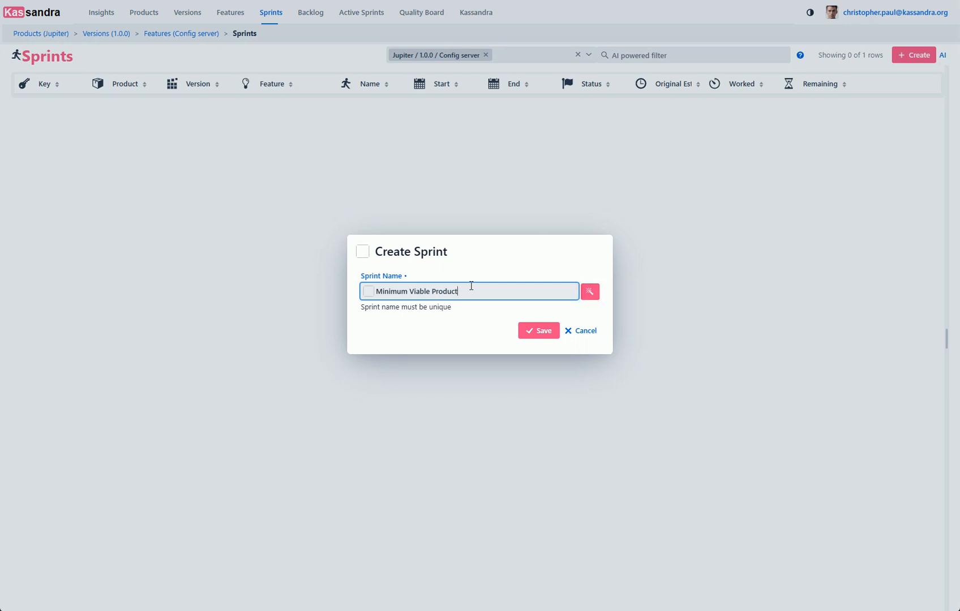
# - Generate the sprint's light and dark AI images from the default prompts, accept them and save the sprint
pyautogui.click(588, 292)
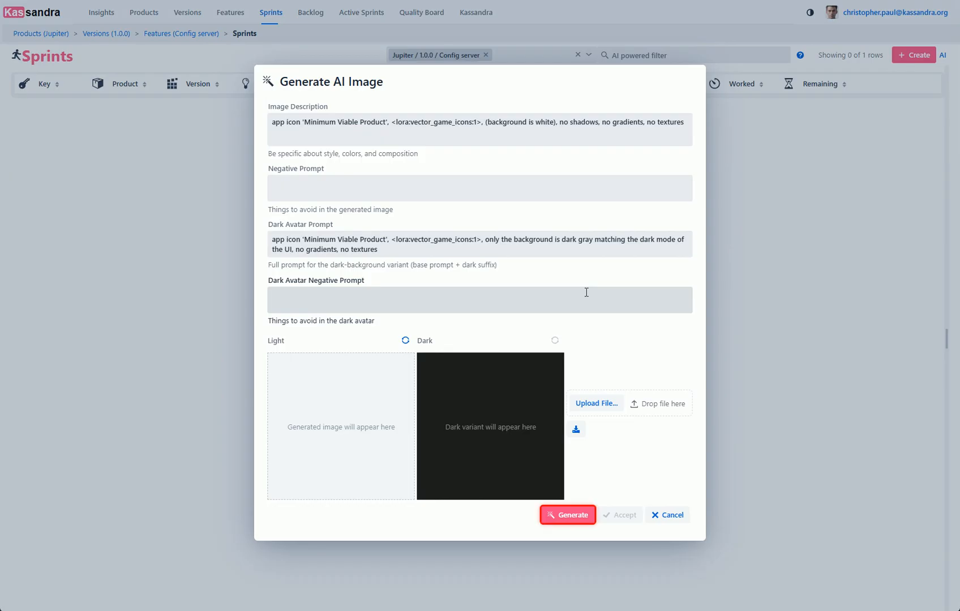
pyautogui.click(563, 517)
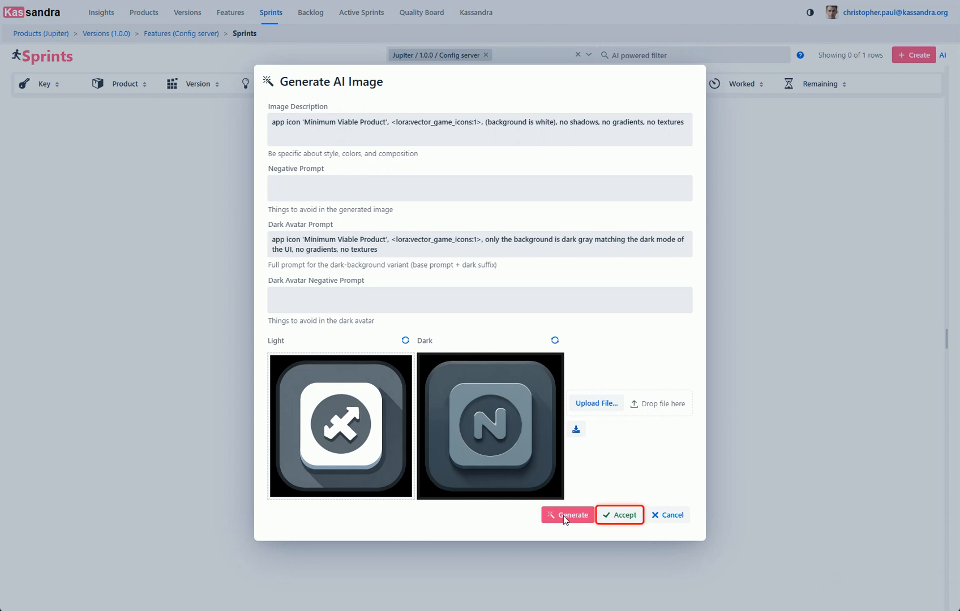
pyautogui.click(614, 515)
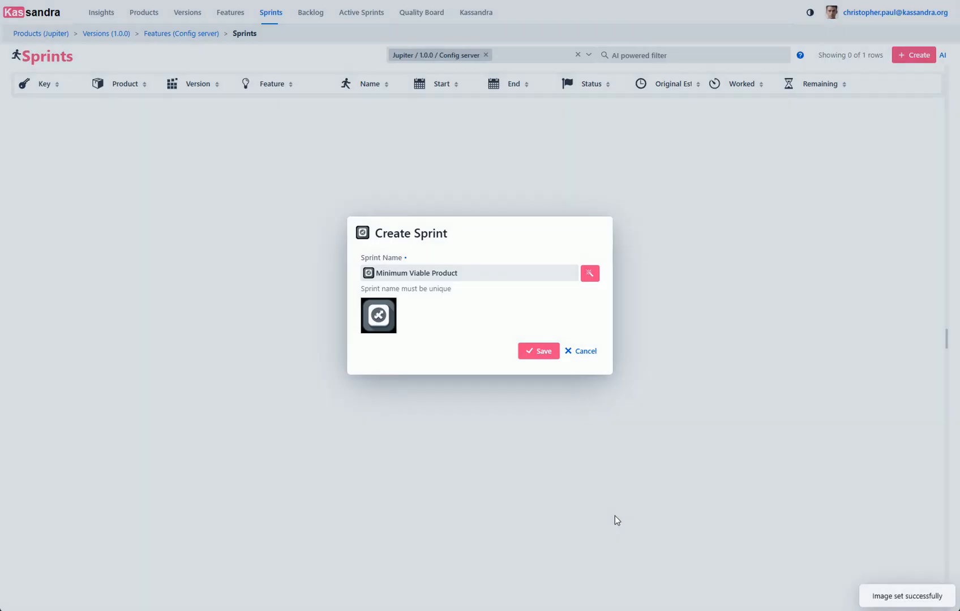
pyautogui.click(534, 351)
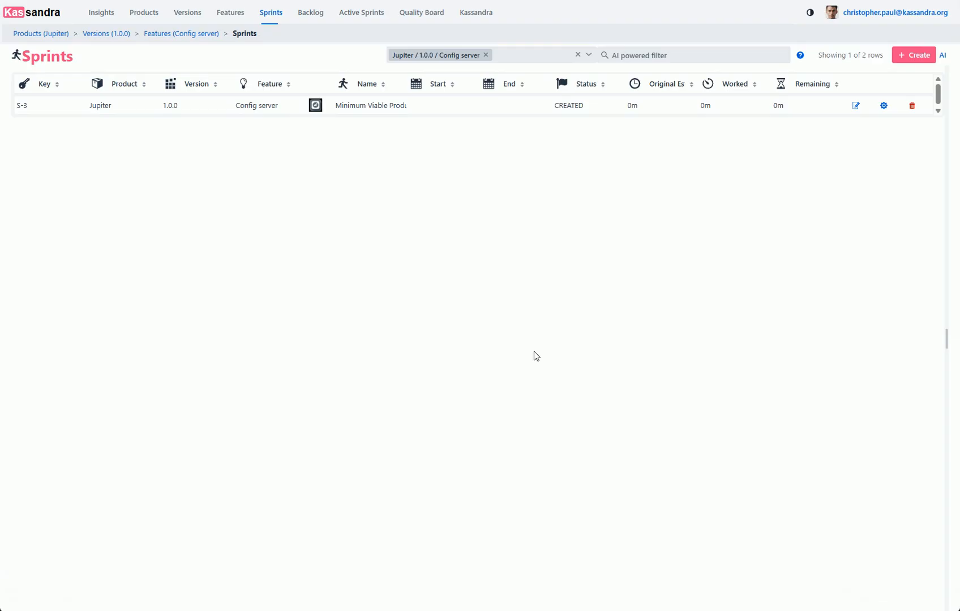
# - Open the backlog of the Minimum Viable Product sprint
pyautogui.click(882, 106)
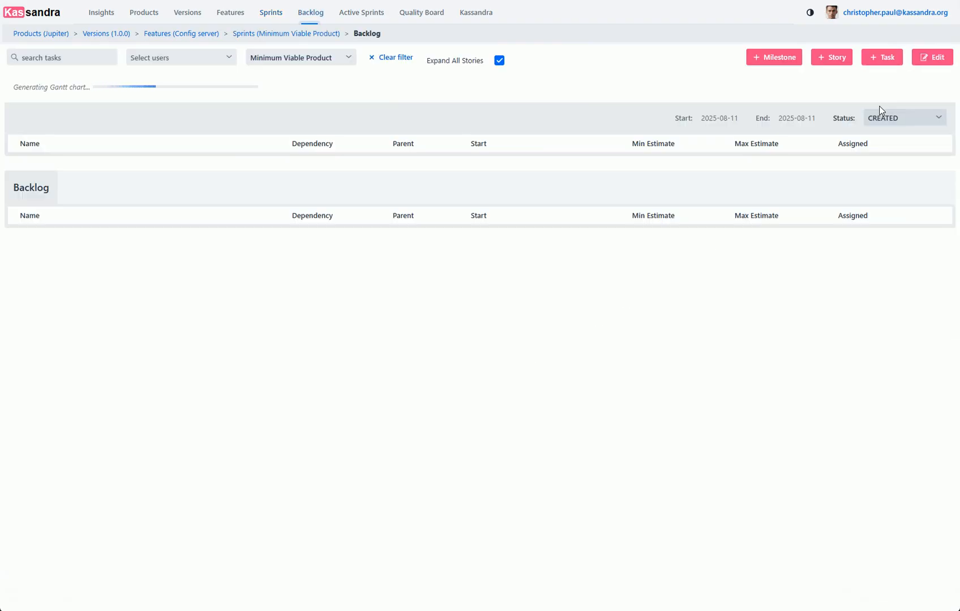